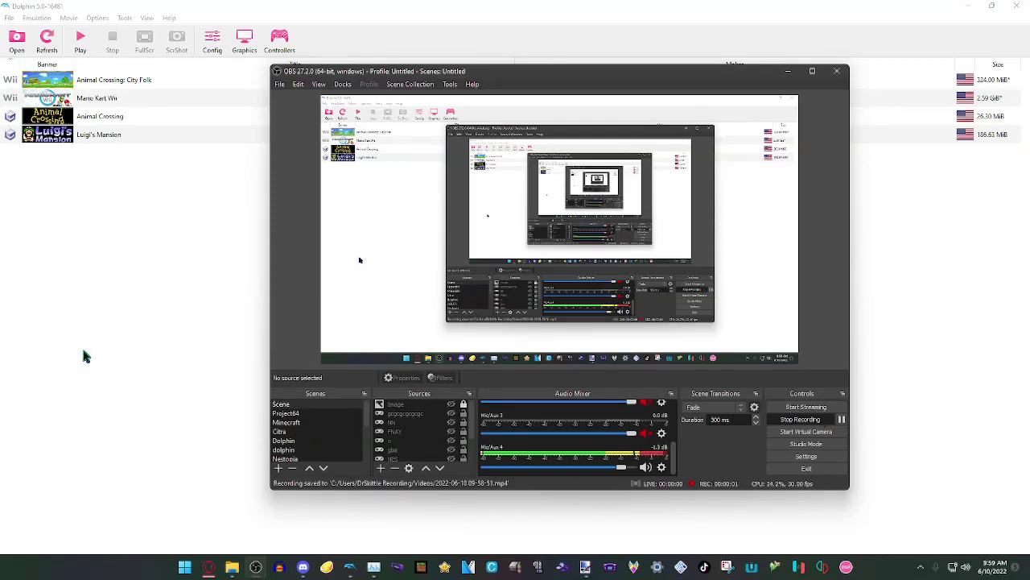
Step: Check the general emulator settings, including dual core, cheats and speed limit, and close the settings without changes
click(84, 351)
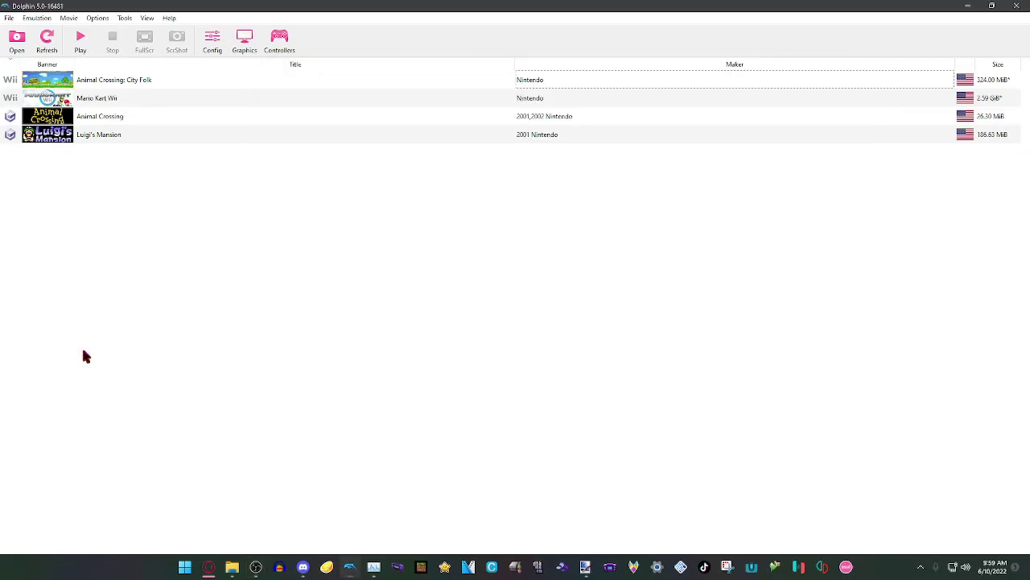
click(211, 42)
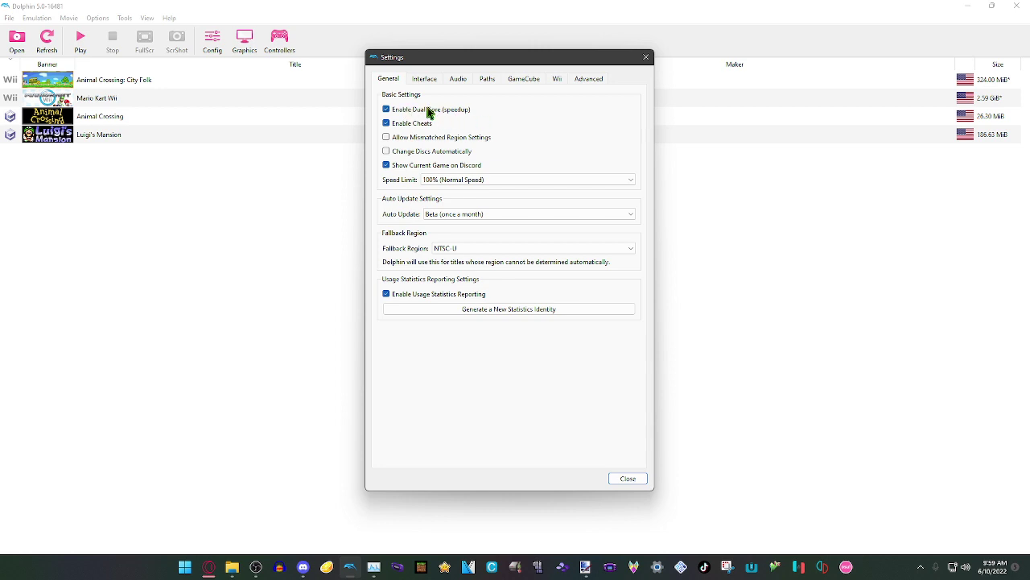
click(645, 57)
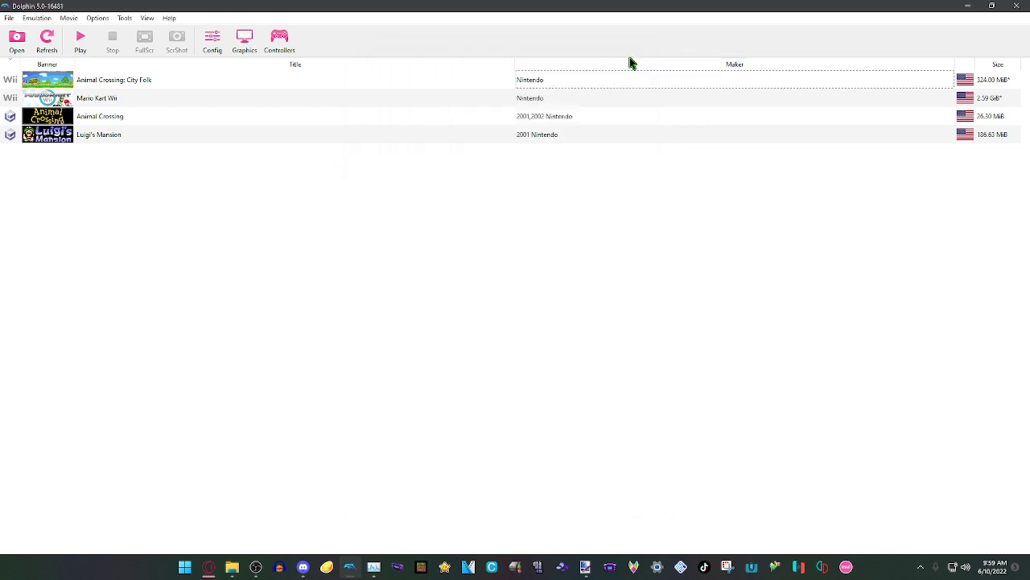
Step: Examine the general graphics options in the graphics configuration, including backend, adapter, aspect ratio, V-Sync and shader compilation
click(248, 48)
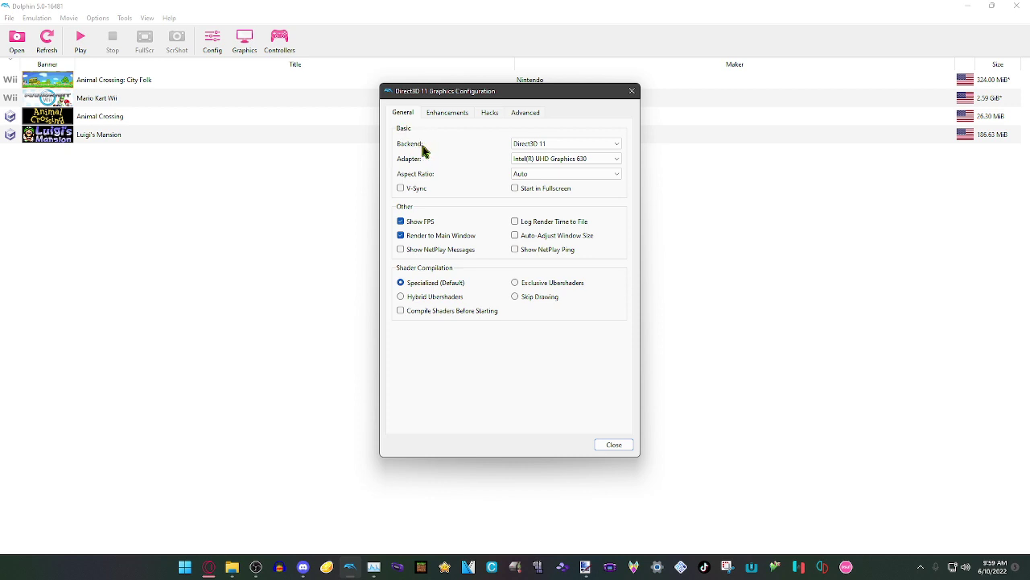
mouse_move(564, 152)
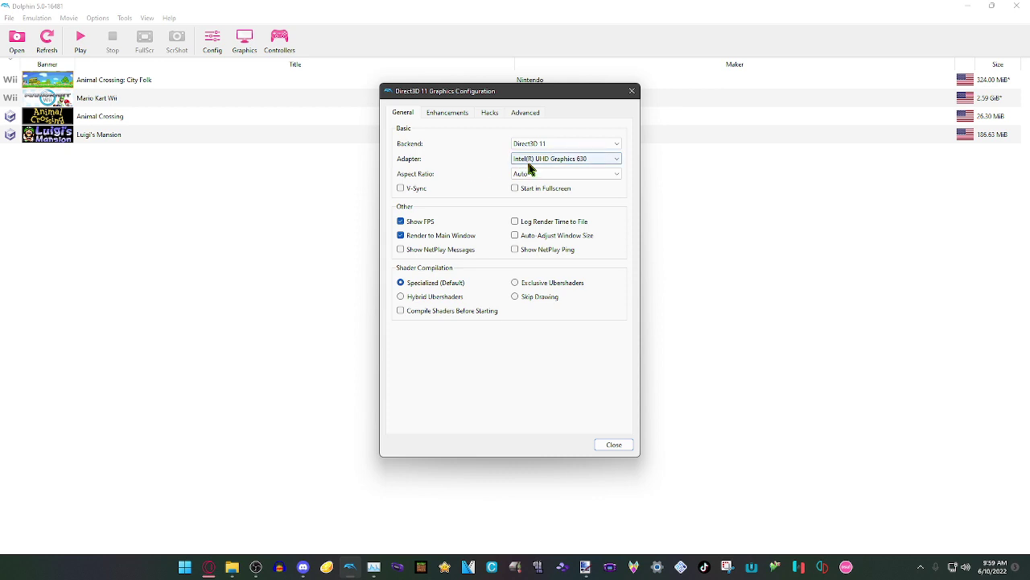
mouse_move(530, 168)
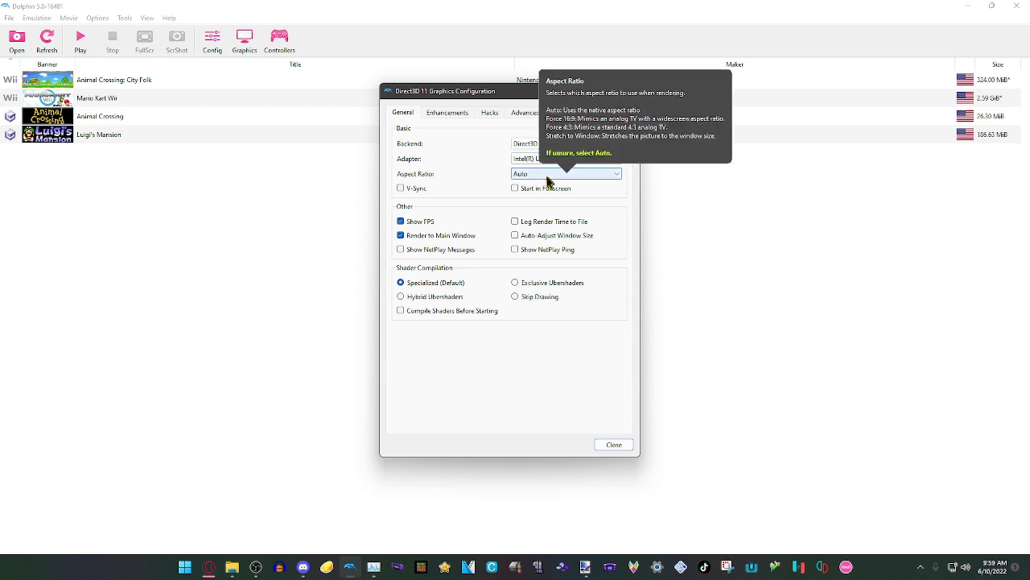
mouse_move(420, 189)
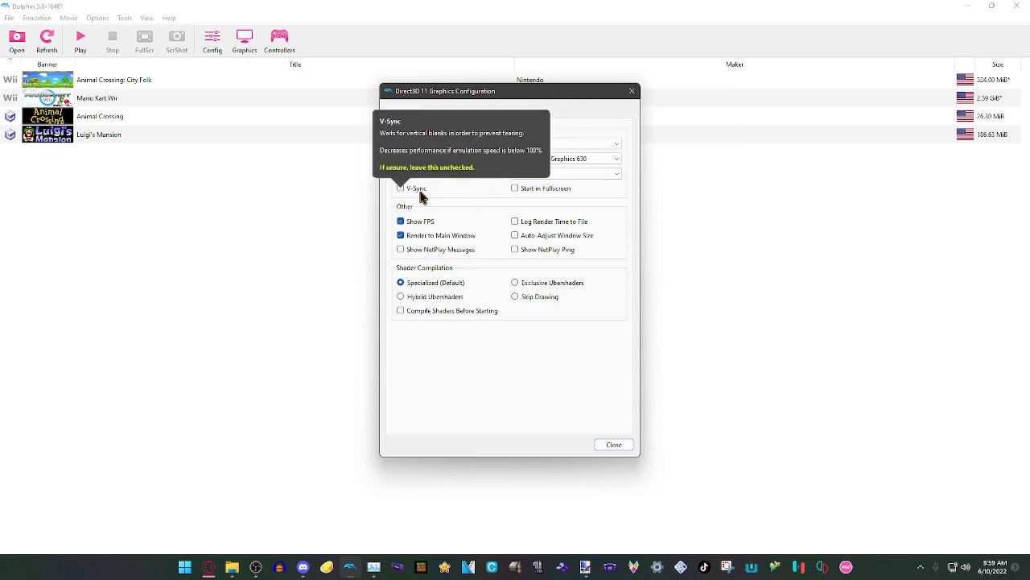
mouse_move(426, 228)
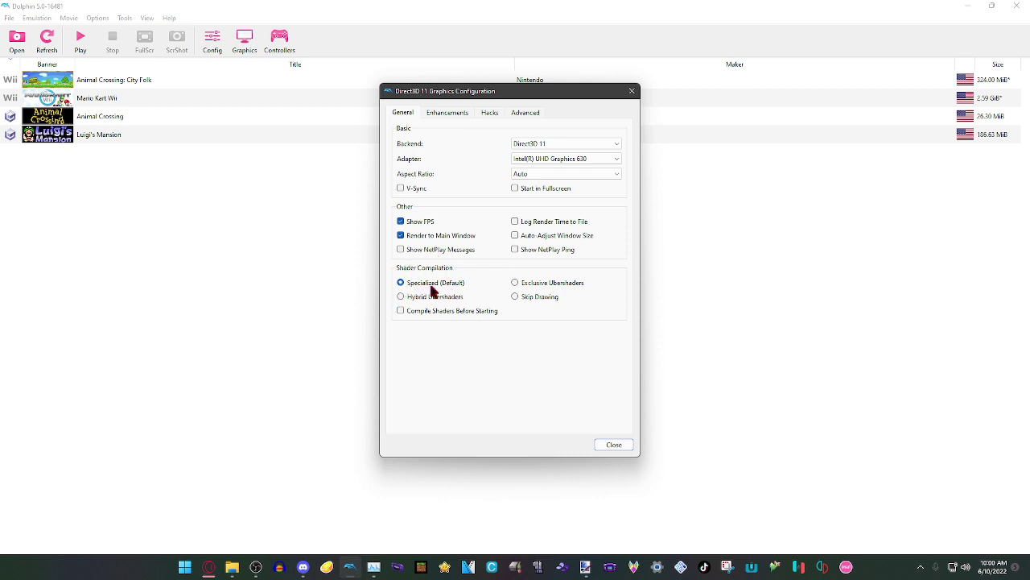
mouse_move(455, 292)
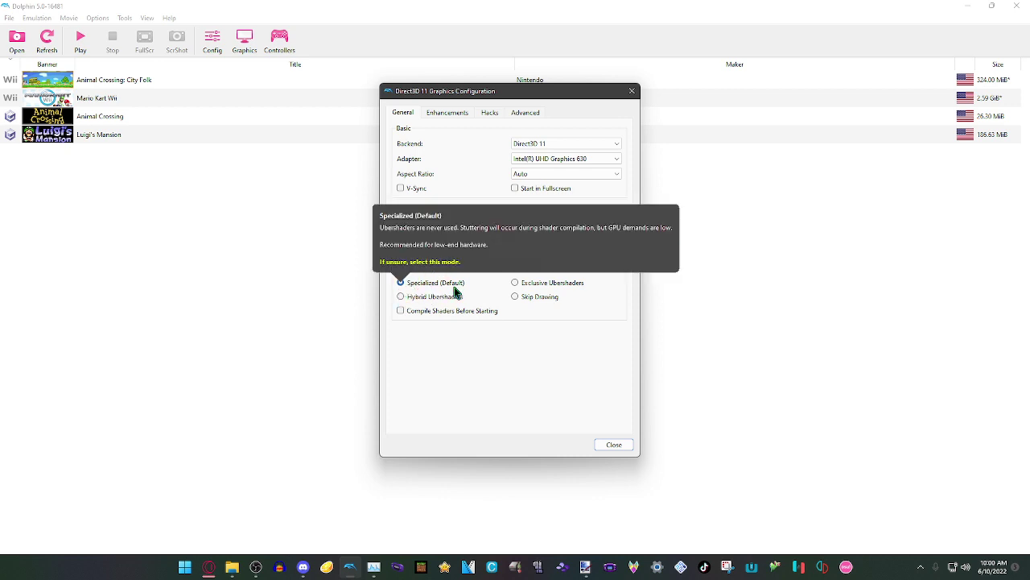
Step: Set the internal resolution in the graphics enhancements to Native (640x528)
click(447, 112)
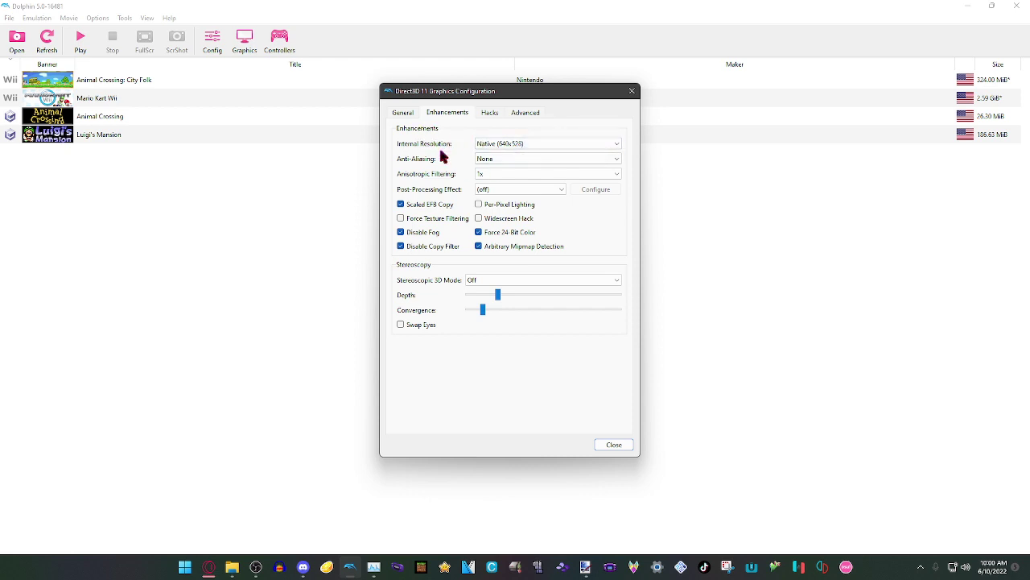
click(495, 145)
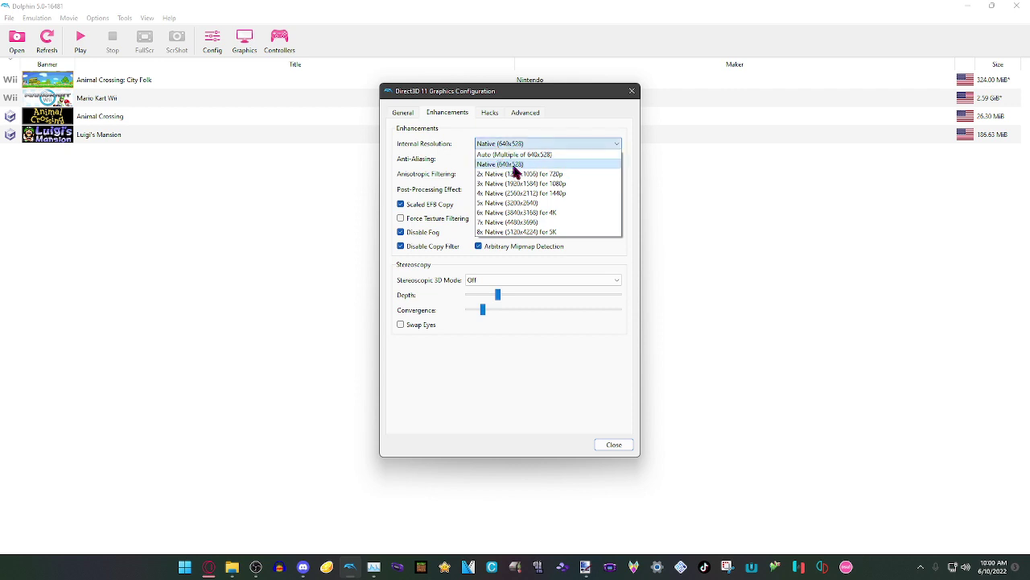
click(530, 168)
Step: Check the anti-aliasing, anisotropic filtering and post-processing effect choices, leaving each setting as it is
click(481, 163)
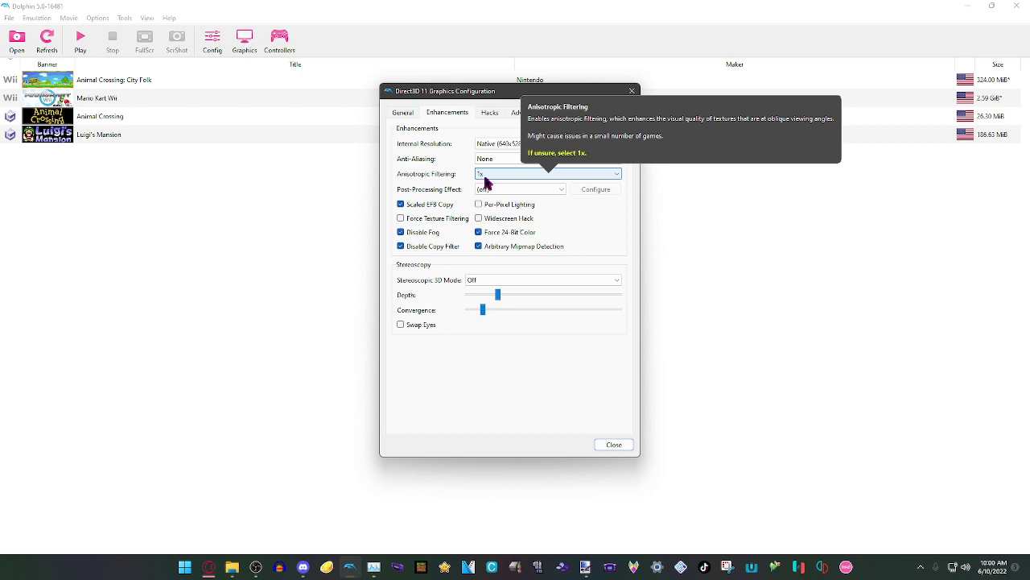
click(485, 178)
click(454, 185)
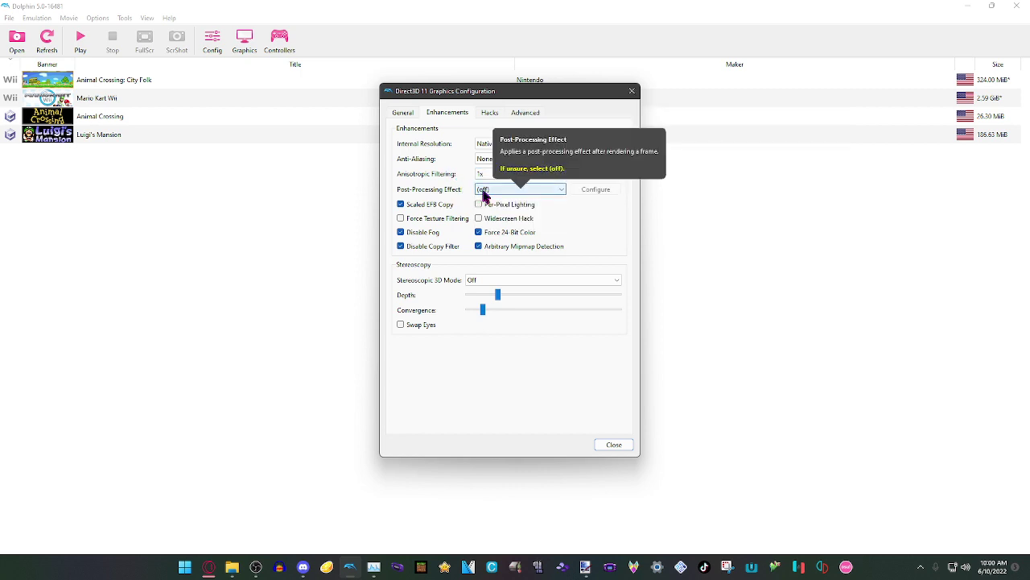
click(485, 195)
click(457, 196)
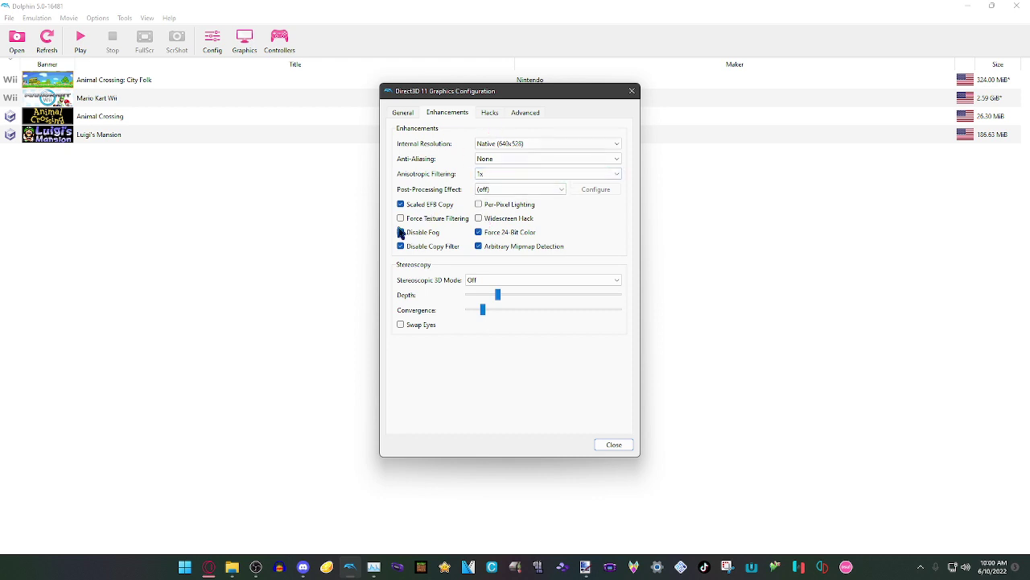
Step: Examine the graphics hacks, including texture cache accuracy and XFB options, and the advanced graphics settings, and close the graphics configuration
click(490, 113)
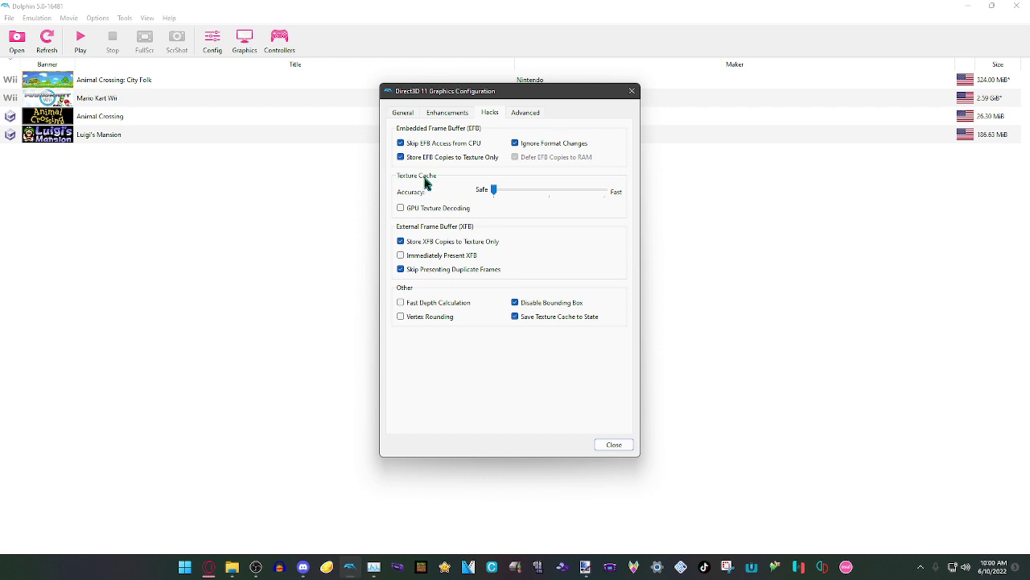
mouse_move(495, 194)
mouse_move(402, 214)
mouse_move(414, 246)
mouse_move(470, 258)
mouse_move(417, 279)
click(523, 113)
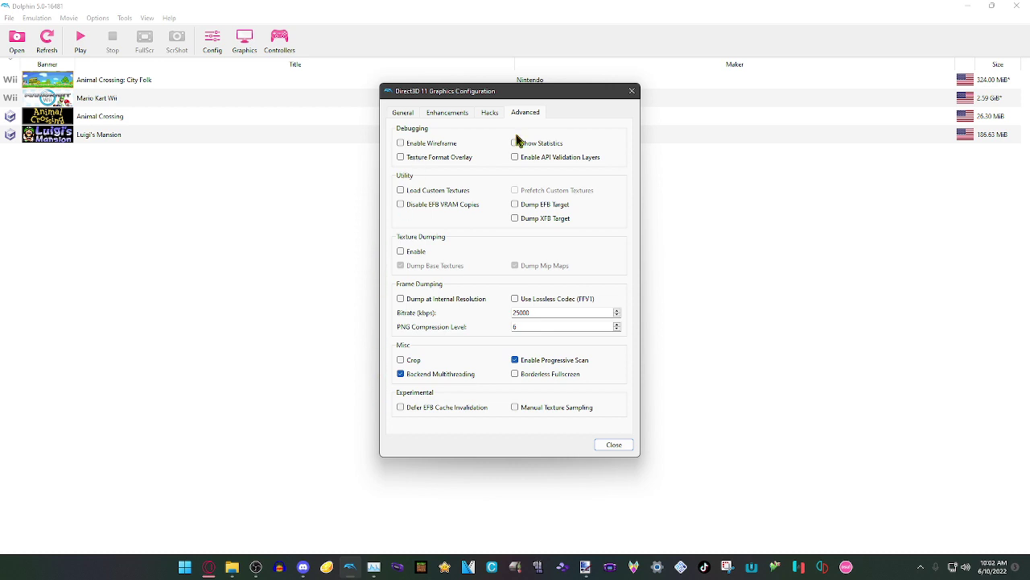
click(633, 91)
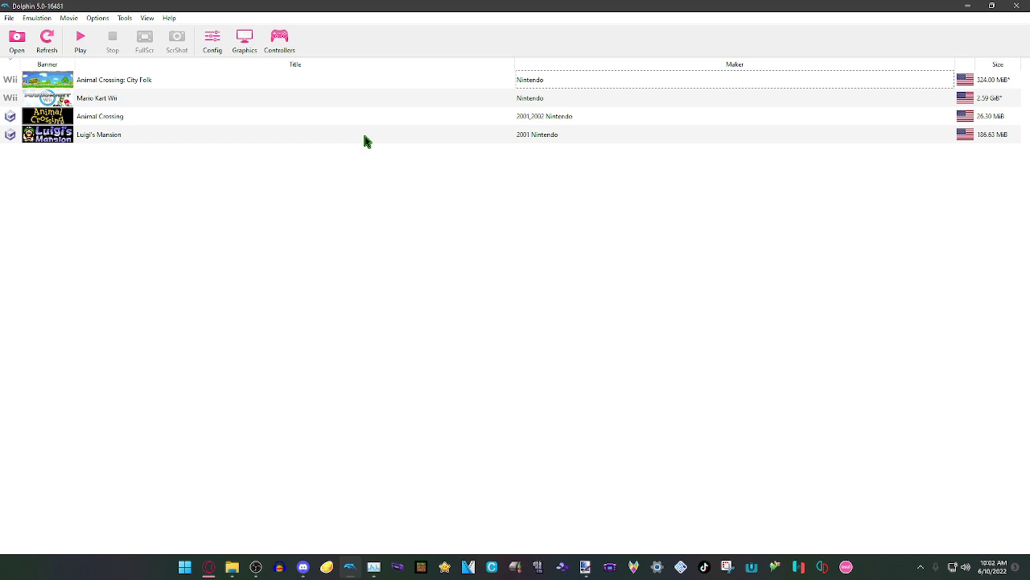
click(656, 566)
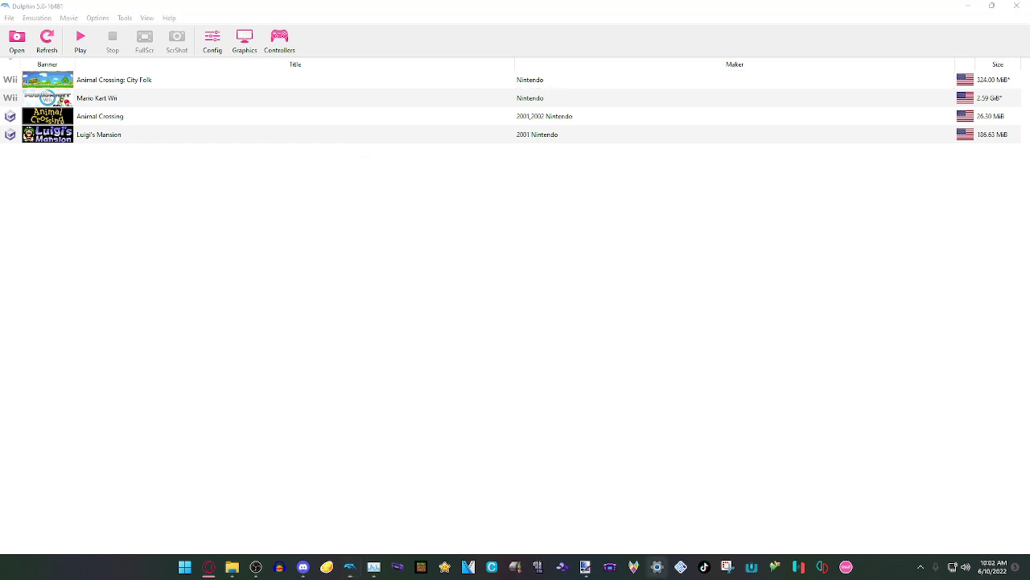
click(470, 392)
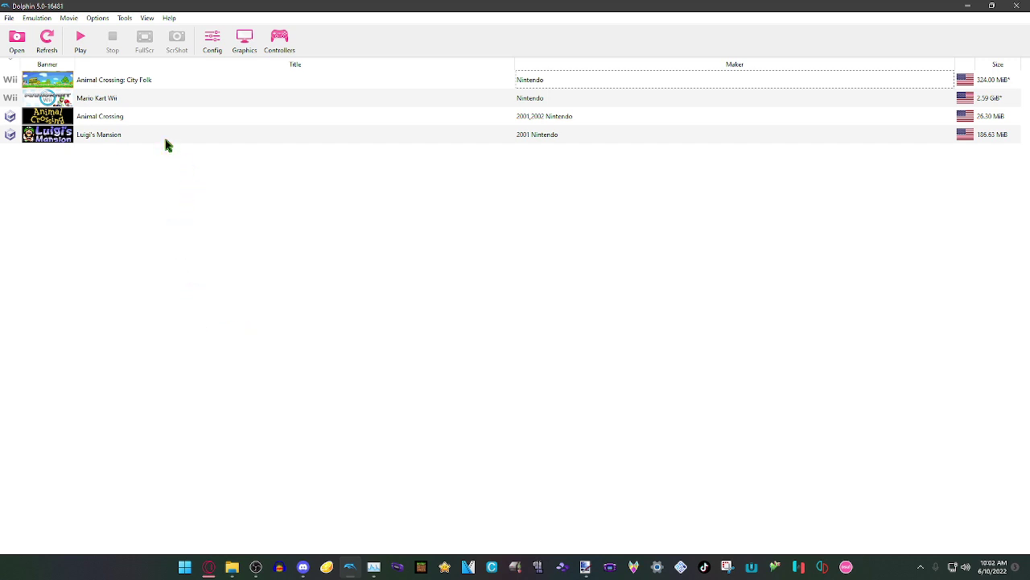
Step: Launch Animal Crossing and enter the town through Ursala's dialogue, answering "Yes!" and choosing the existing player
click(91, 123)
double_click(91, 125)
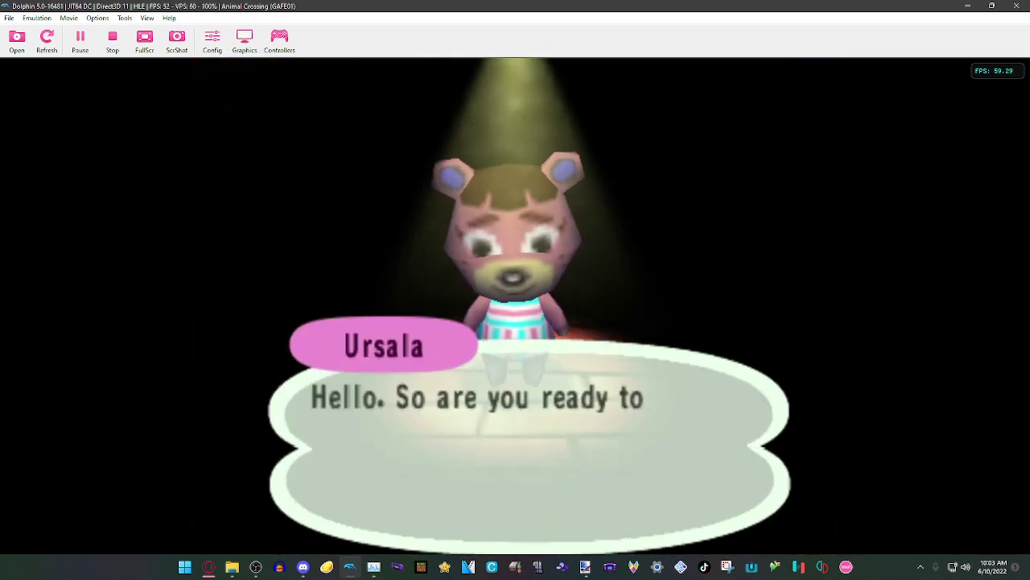
key(x)
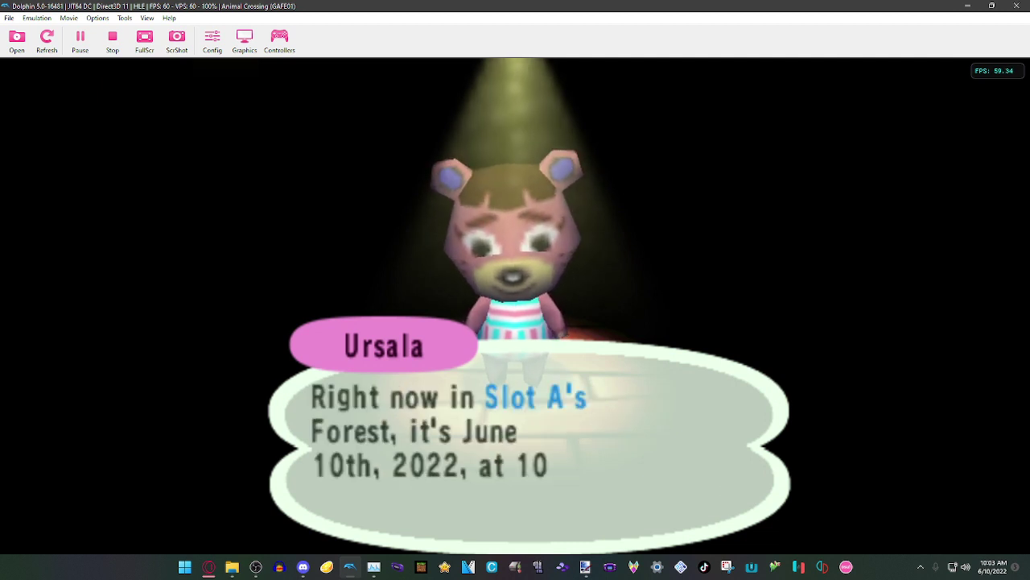
key(x)
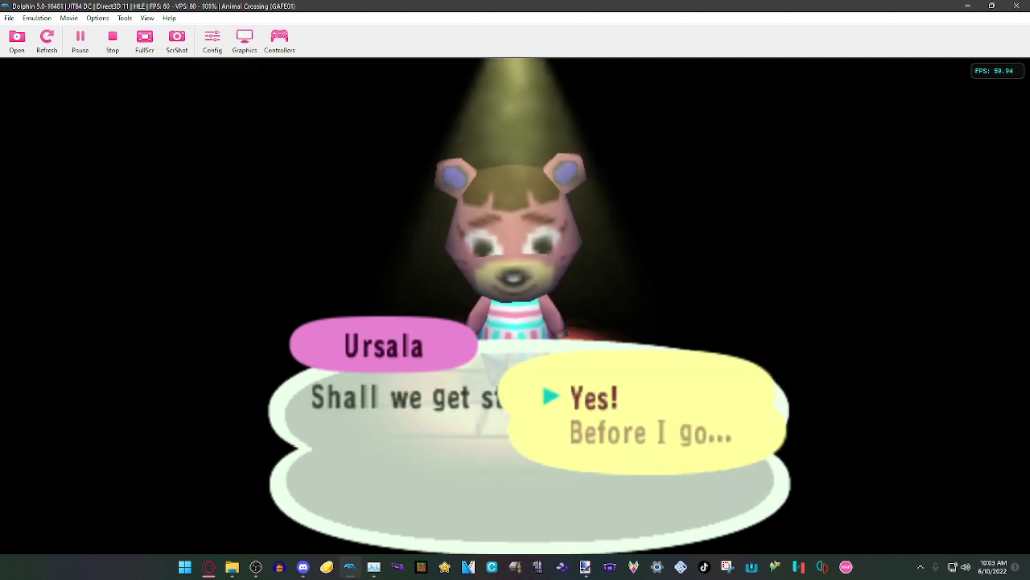
key(x)
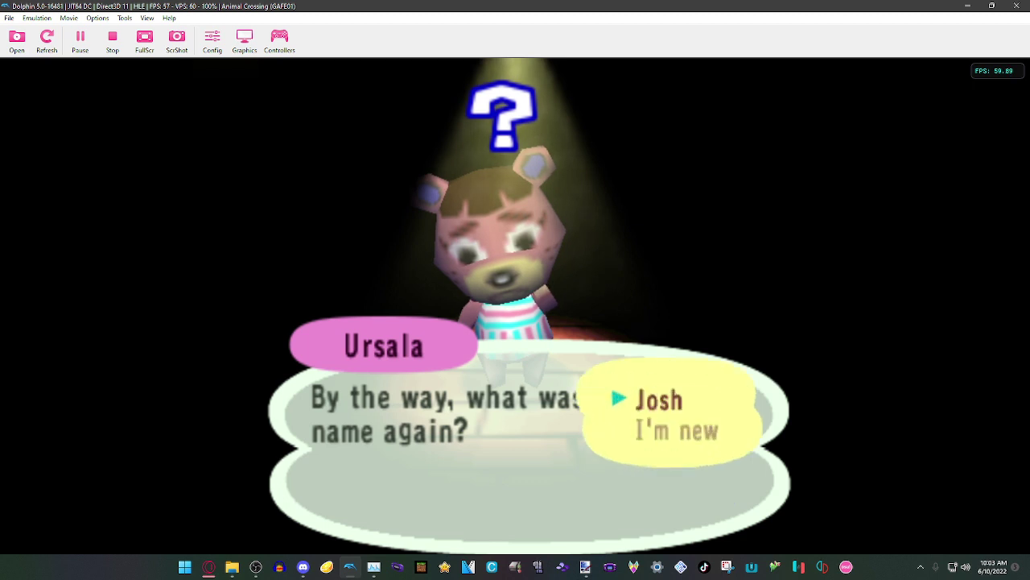
key(x)
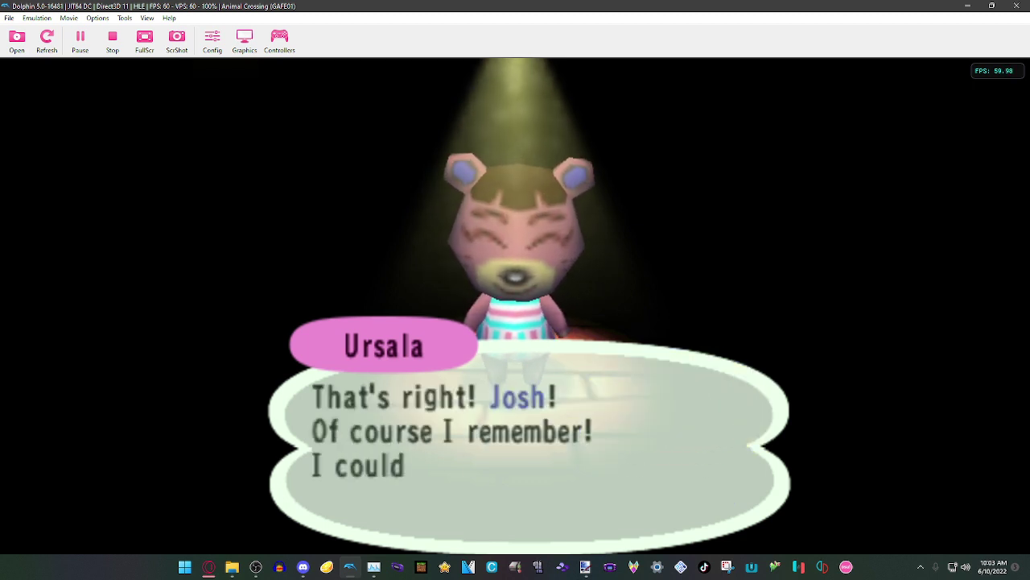
key(x)
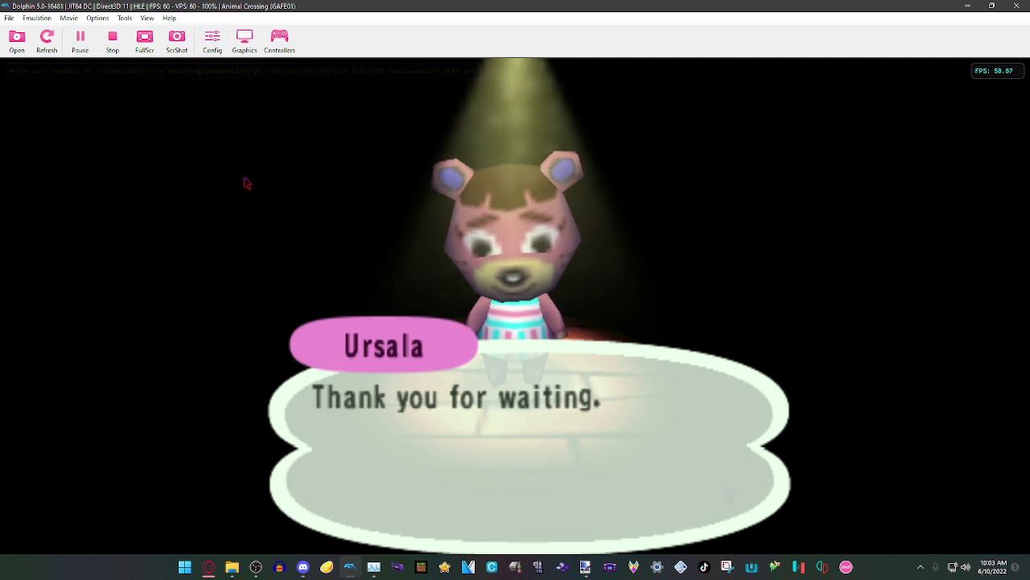
key(x)
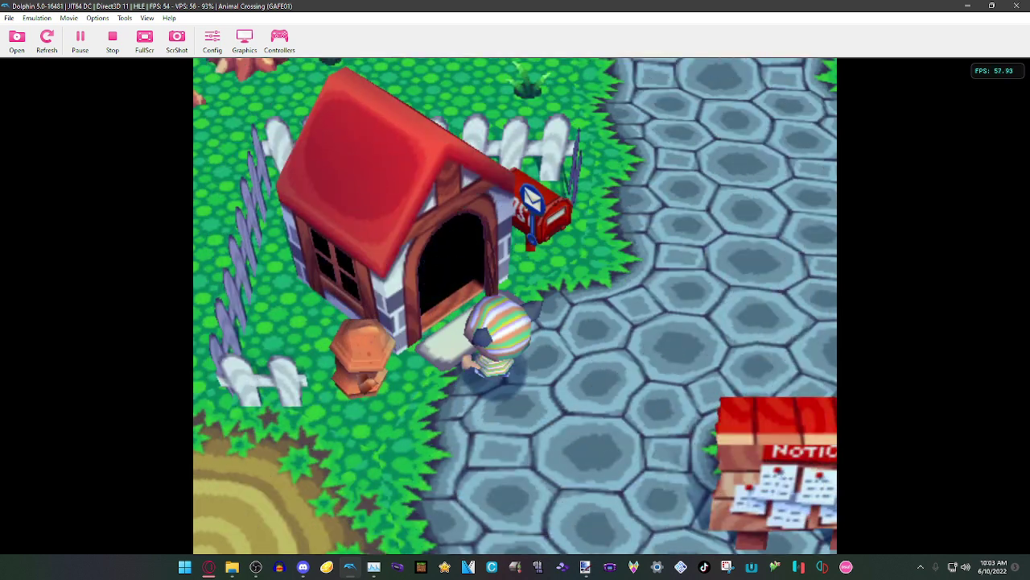
Step: Run the character around the town, past the map board, houses and signpost to the river, to test the game's performance
key(Up)
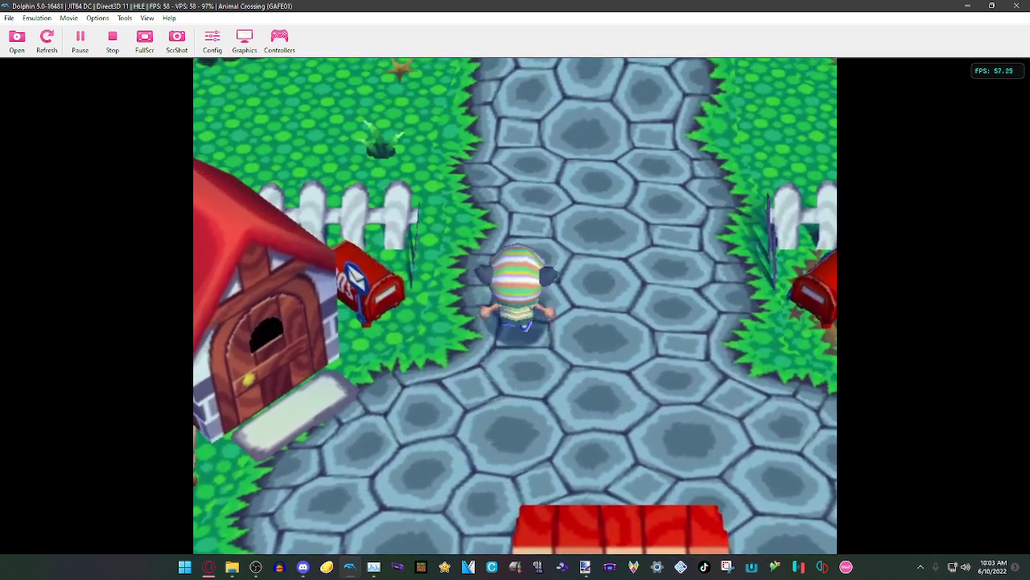
key(Up)
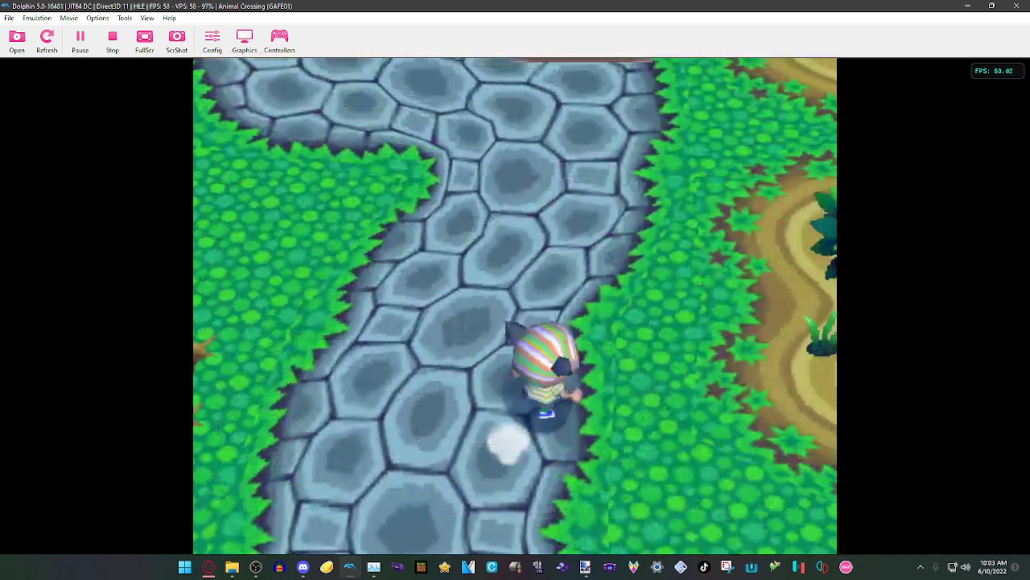
key(Left)
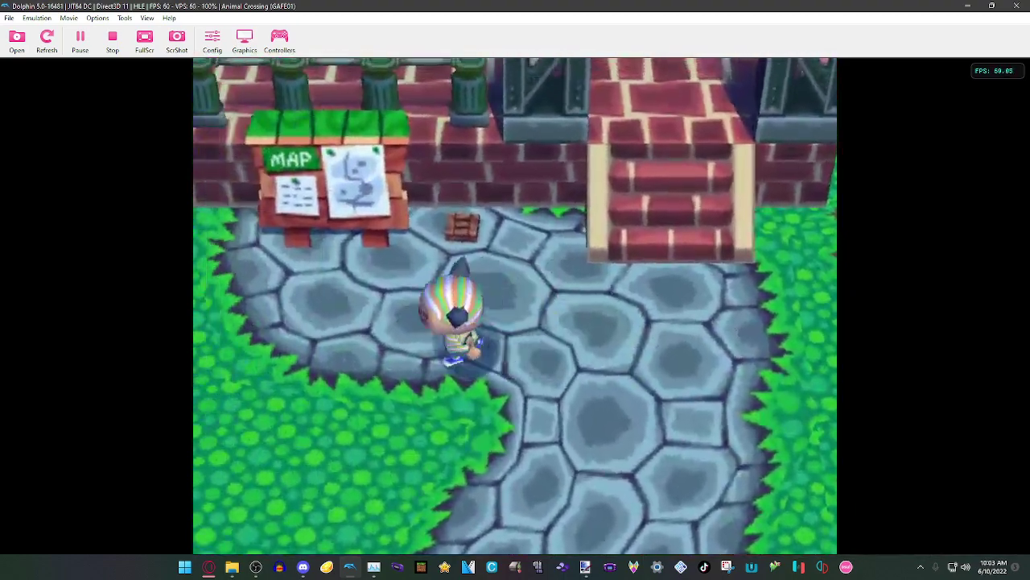
key(Down)
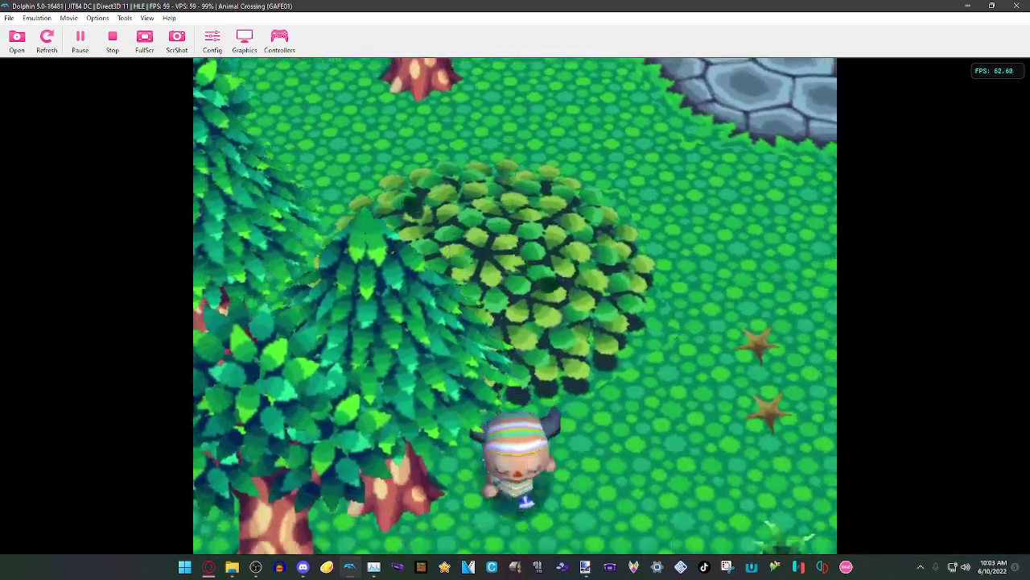
key(Down)
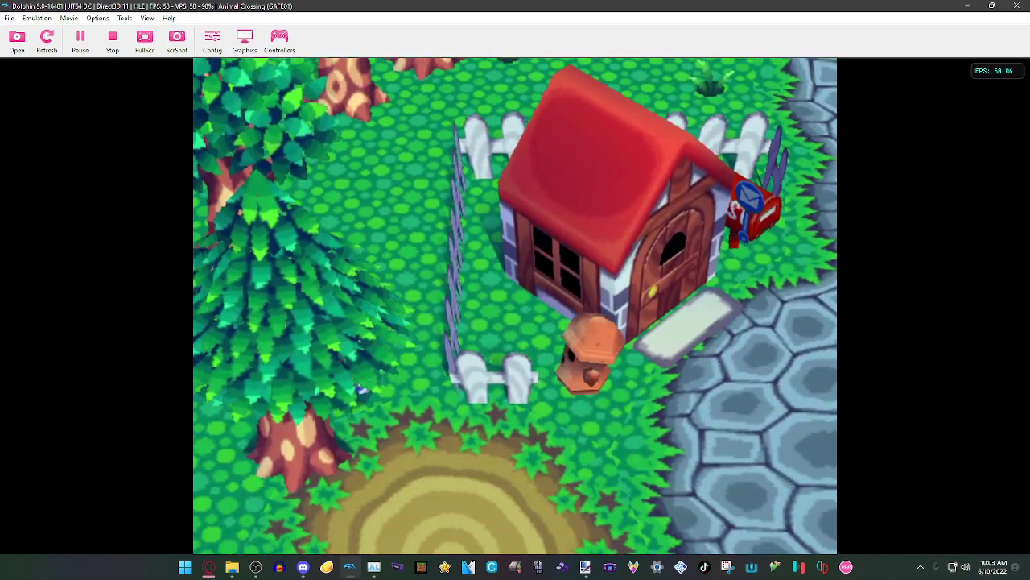
key(Down)
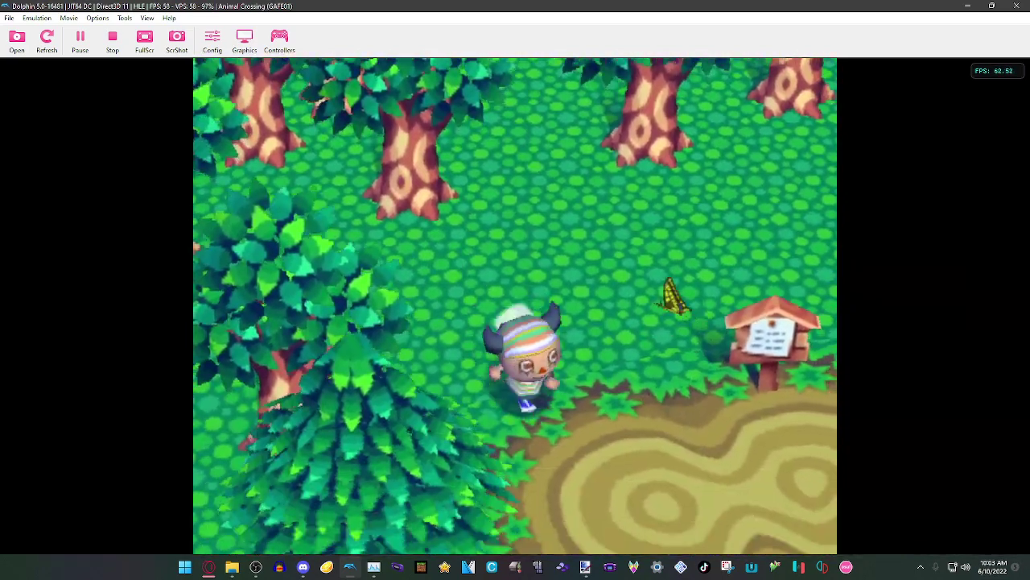
key(Up)
key(Right)
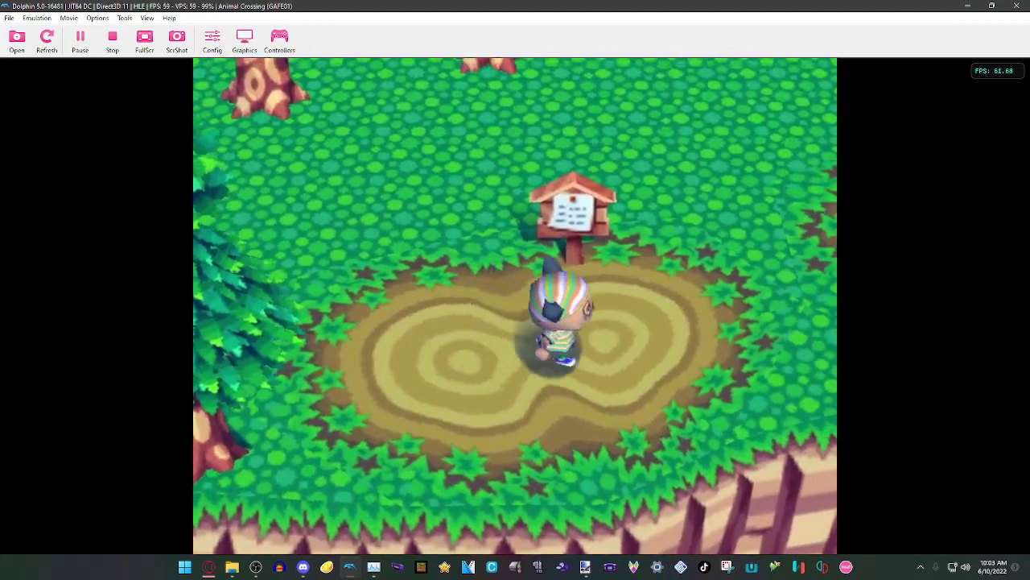
key(Up)
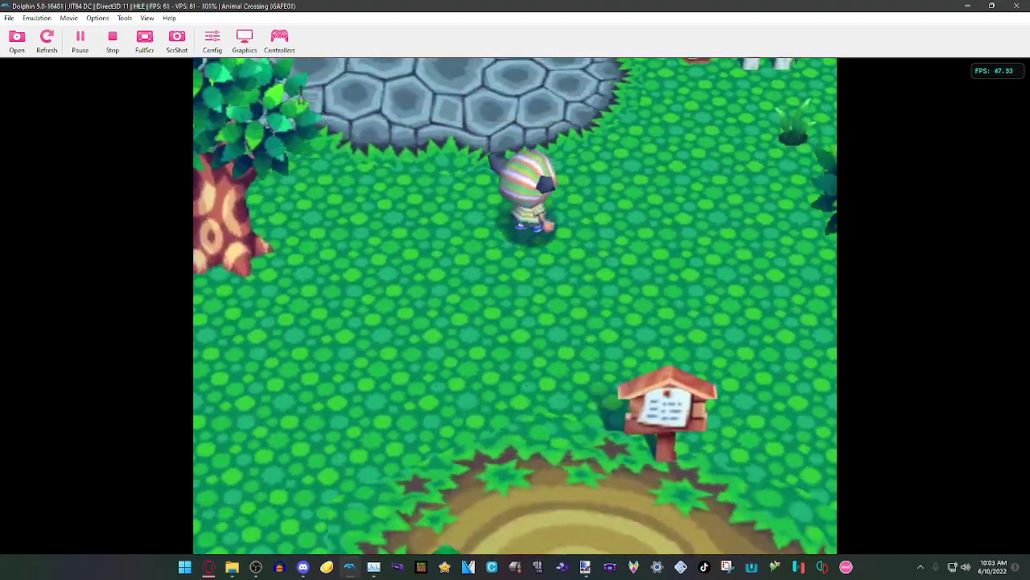
key(Right)
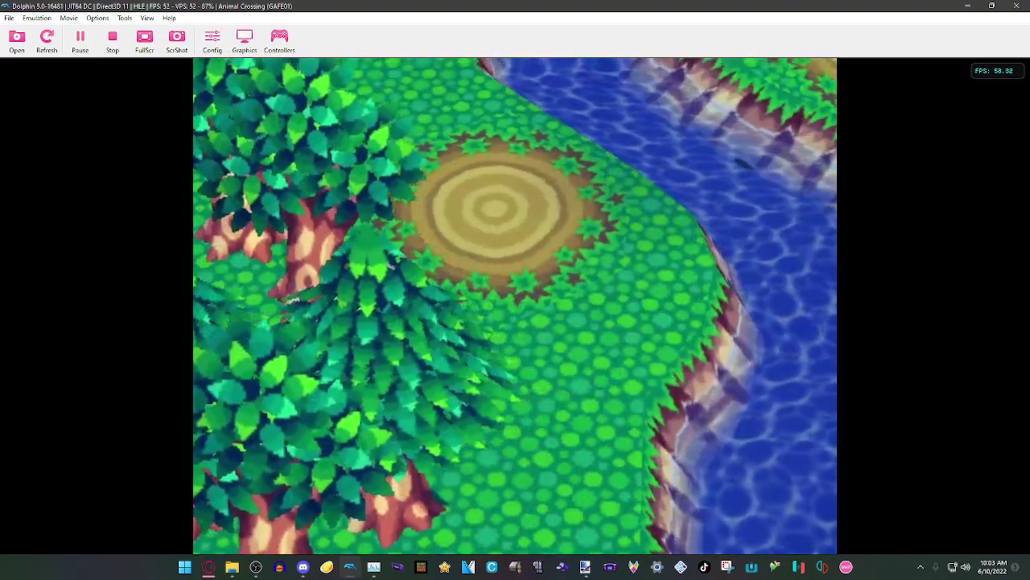
Step: Run the character along the river, past the peach tree, and down beside the orange-roofed and green-roofed houses
key(Up)
key(Up)
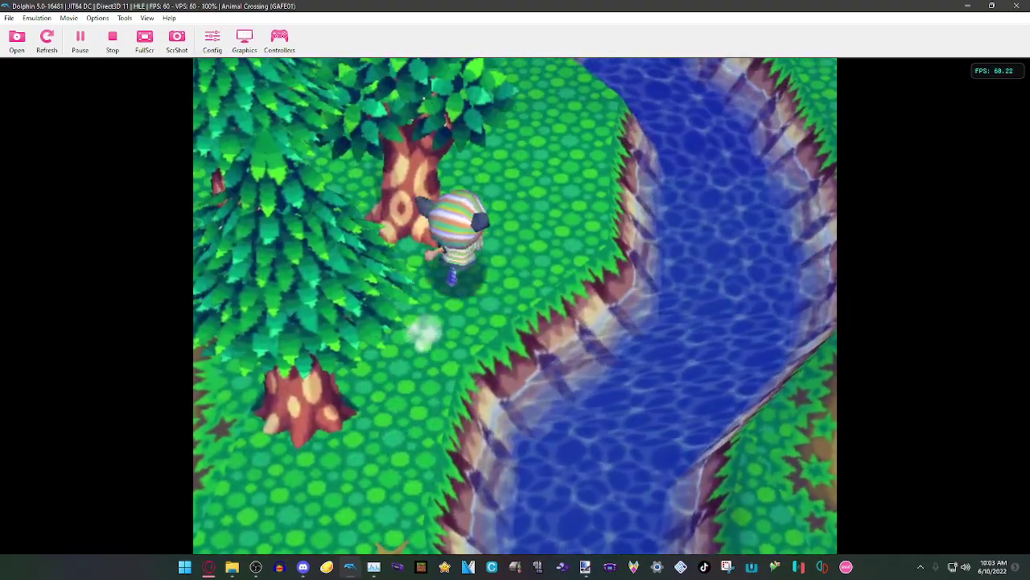
key(Up)
key(Left)
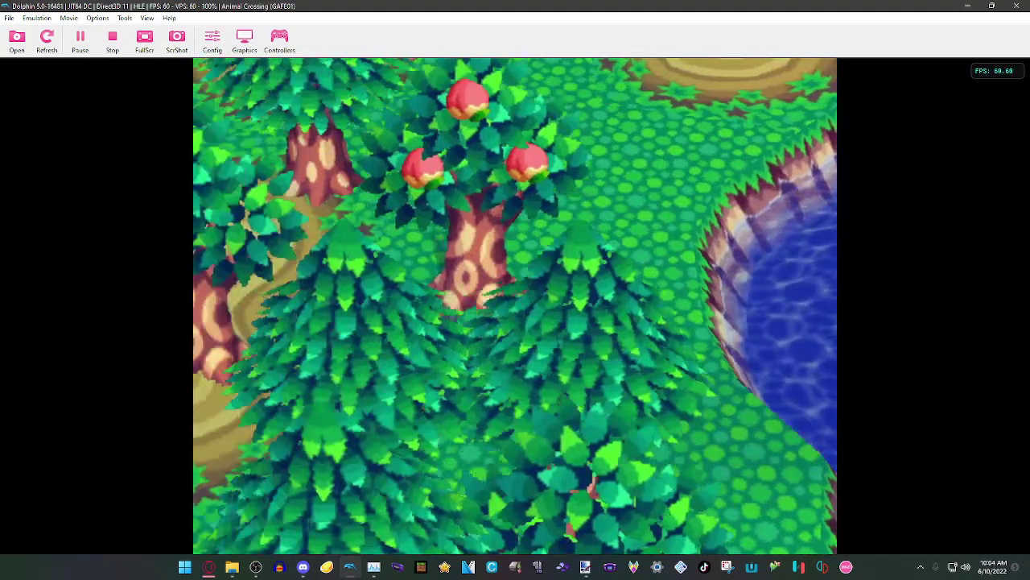
key(Down)
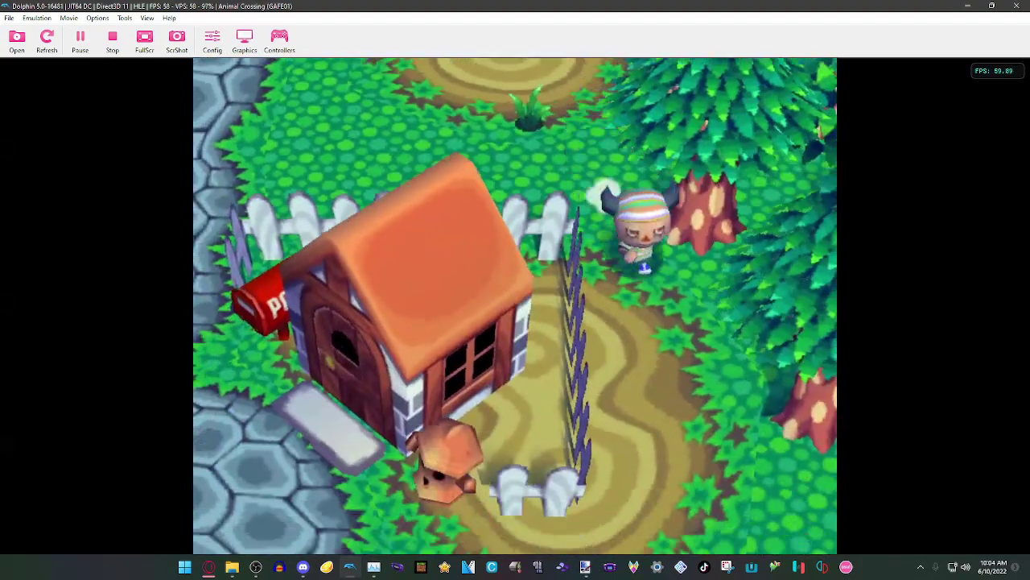
key(Down)
Step: Run the character between the orange-roofed and green-roofed houses onto the paved plaza, passing in front of the notice board
key(Up)
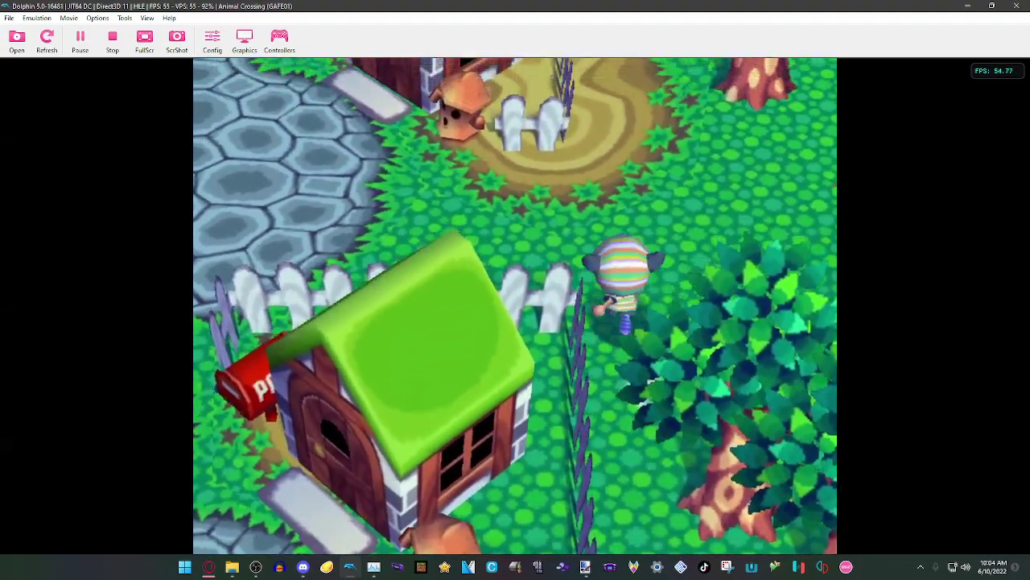
key(d)
key(Left)
key(d)
key(Left)
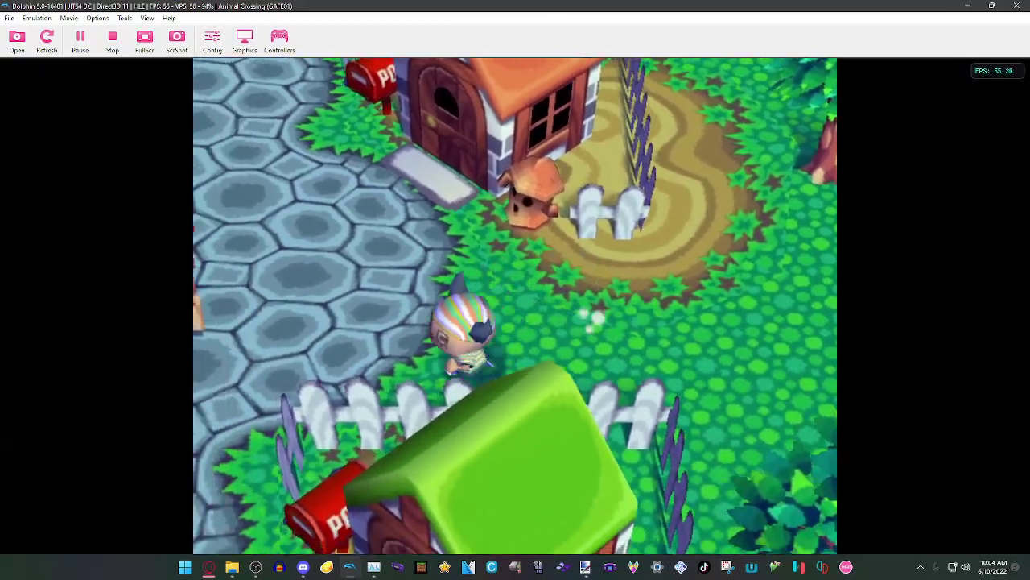
key(Return)
key(Down)
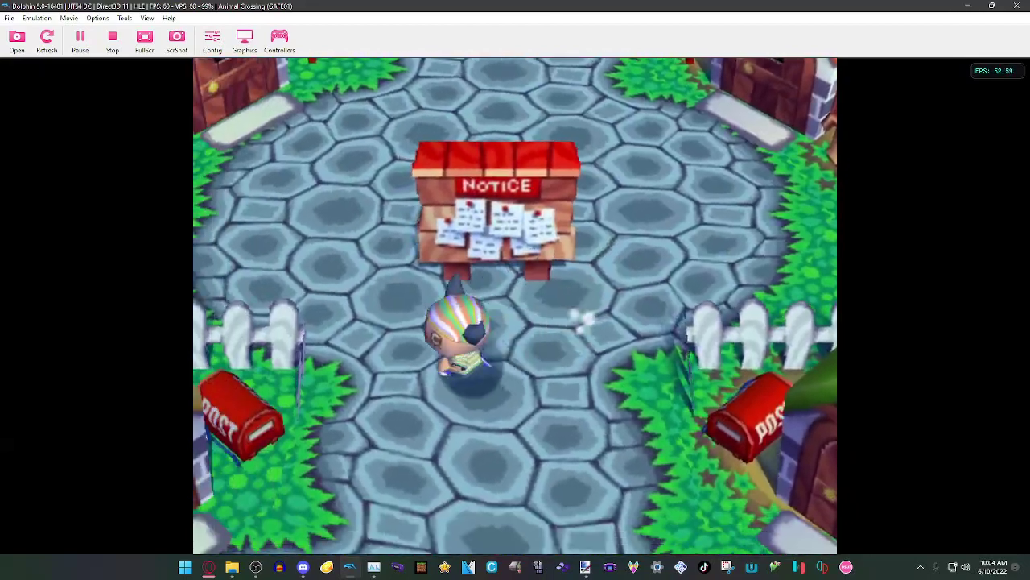
Step: Talk to the Gyroid outside the red-roofed house and go through its dialogue to save and finish playing
key(Left)
key(x)
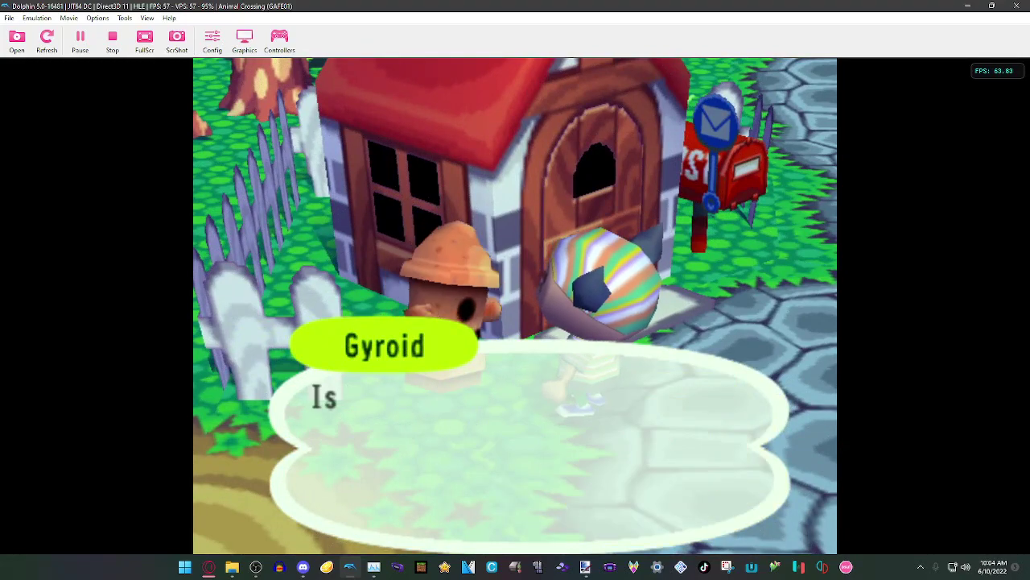
key(x)
key(x)
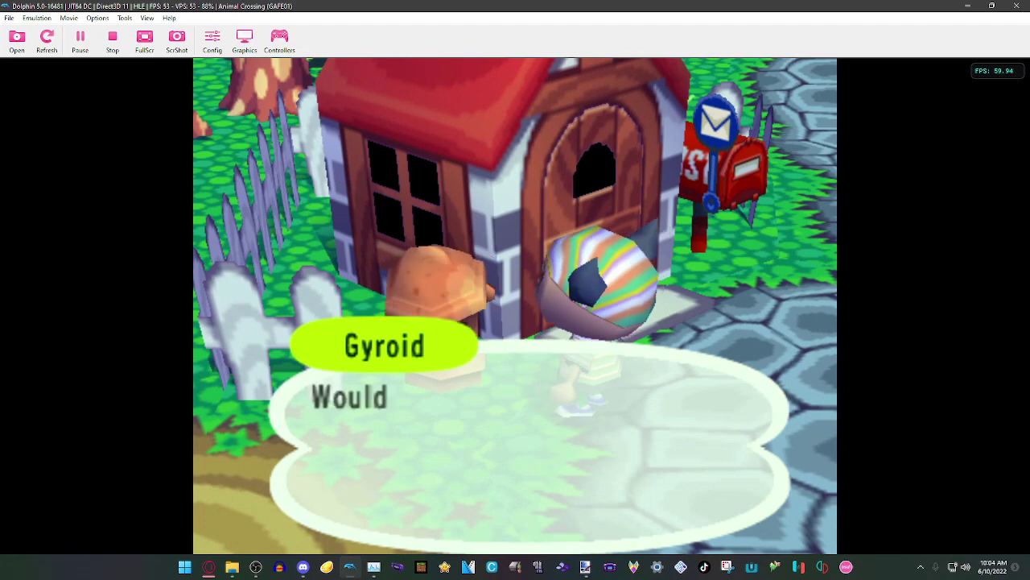
key(x)
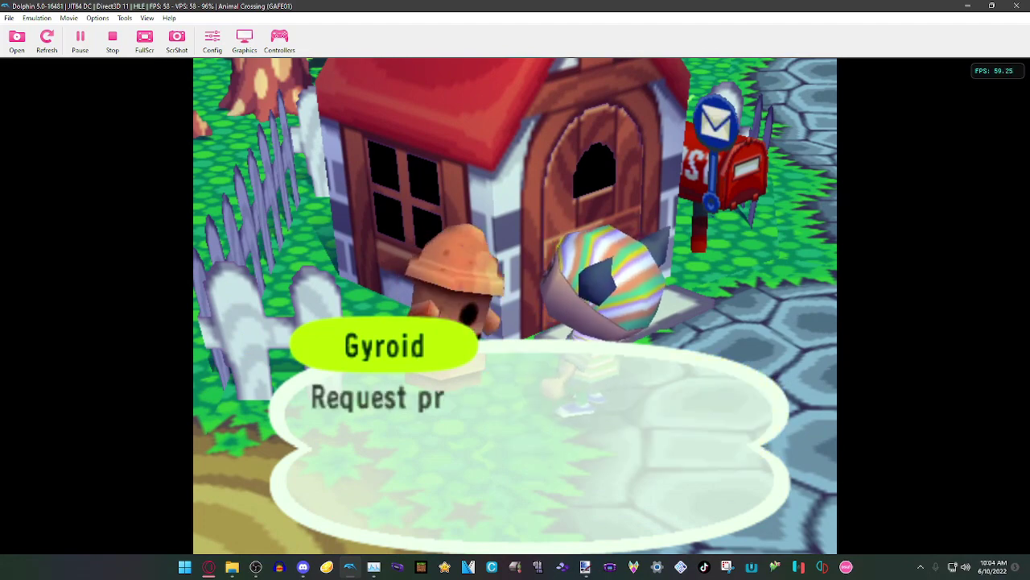
key(x)
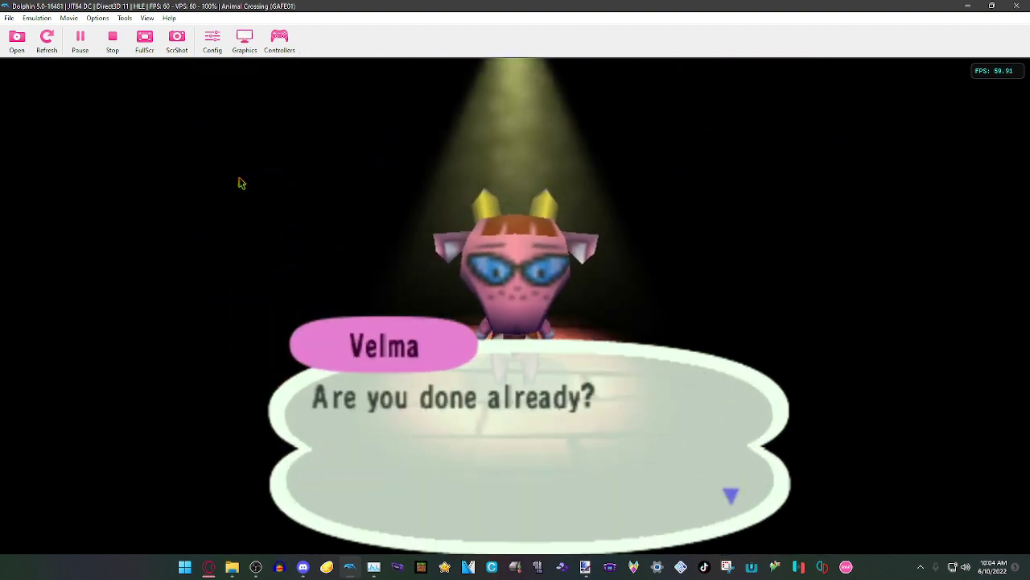
Step: Advance Velma's closing dialogue so the town data gets saved, and switch to OBS
key(x)
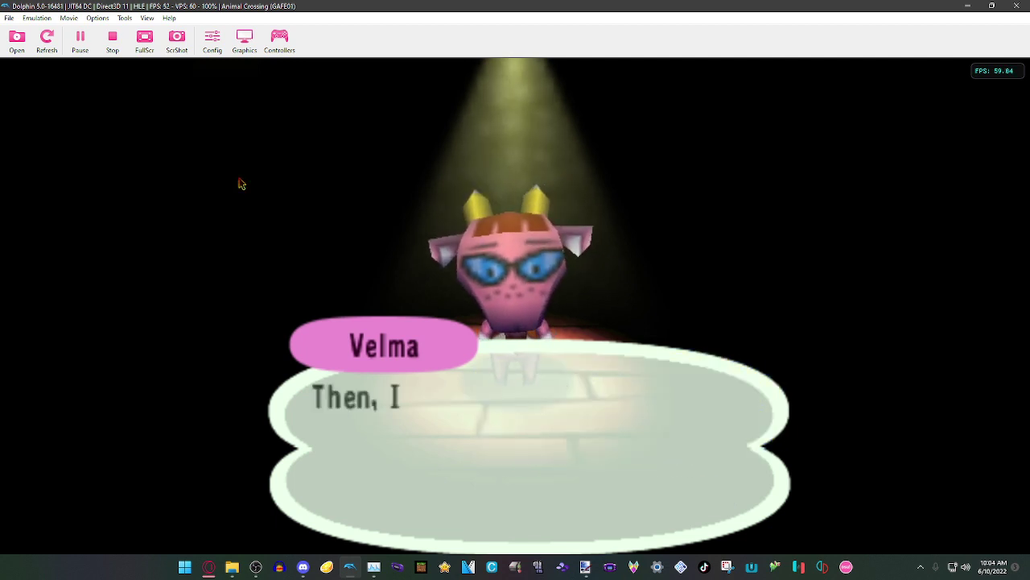
key(x)
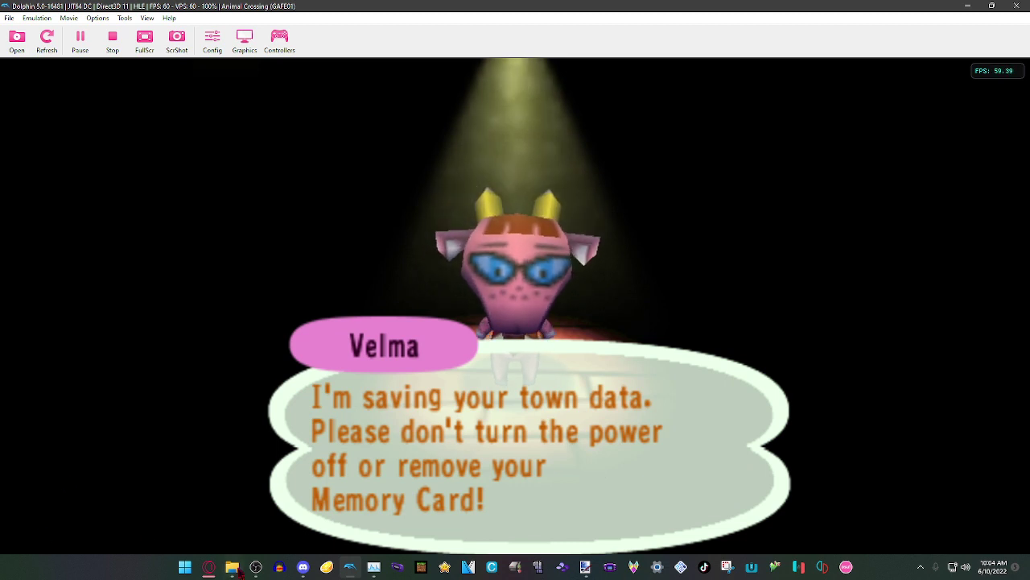
click(256, 566)
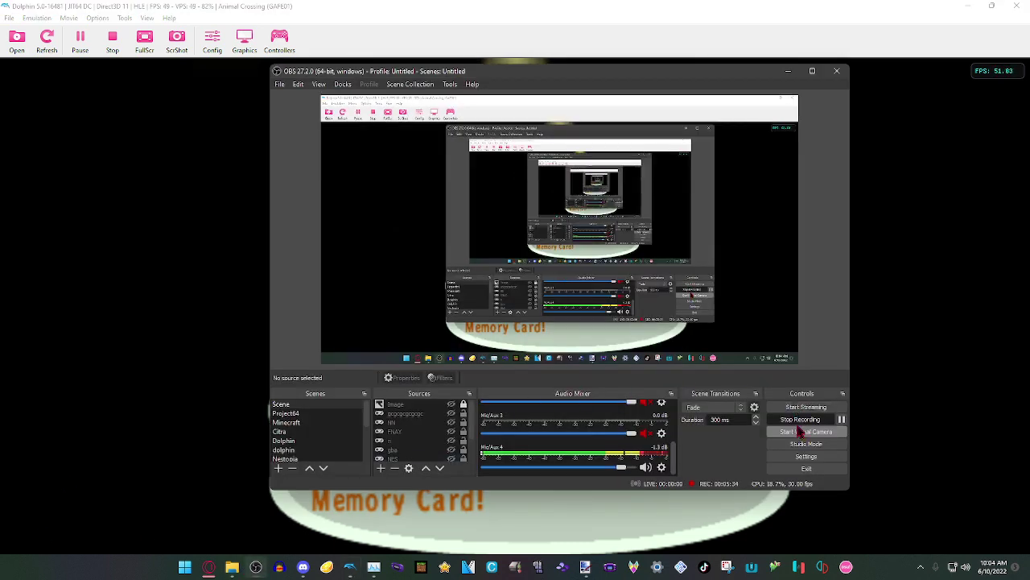